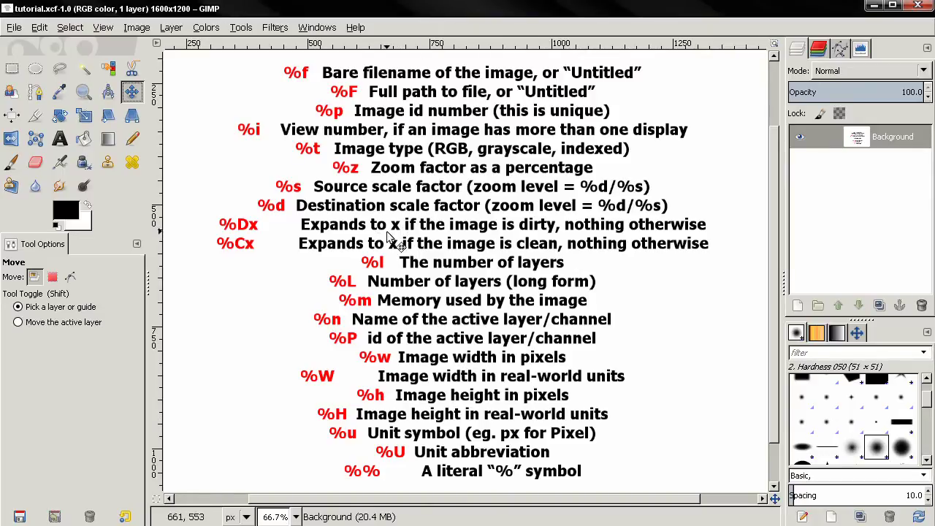
Step: Open GIMP's Preferences from the Edit menu and shift the dialog to the right
click(39, 27)
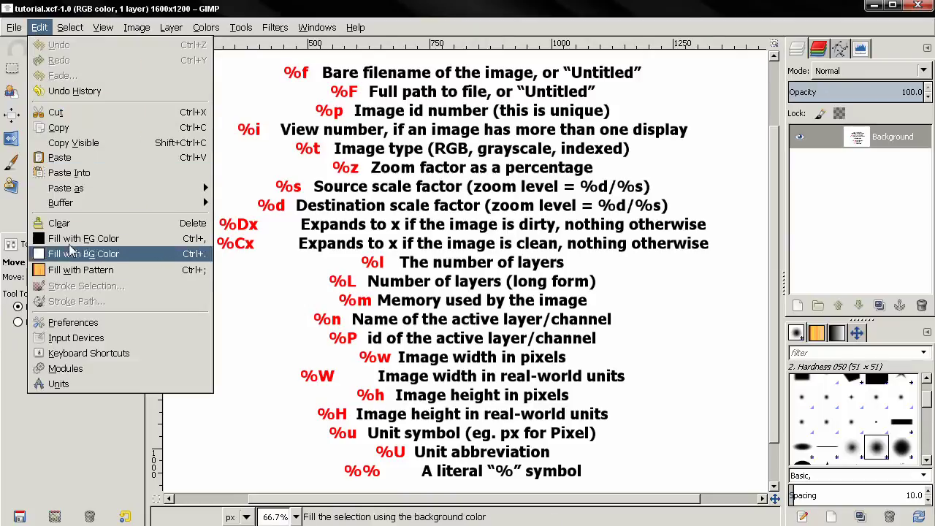
click(76, 319)
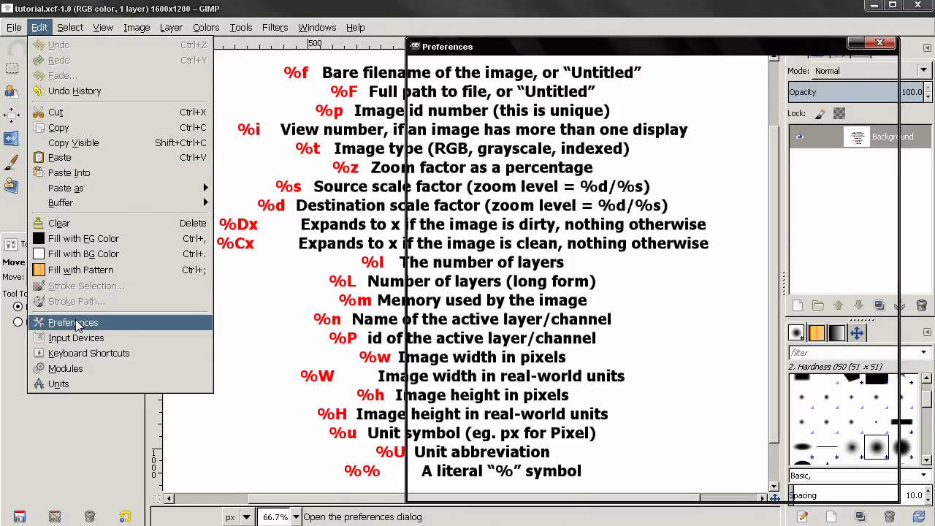
drag(493, 46, 545, 51)
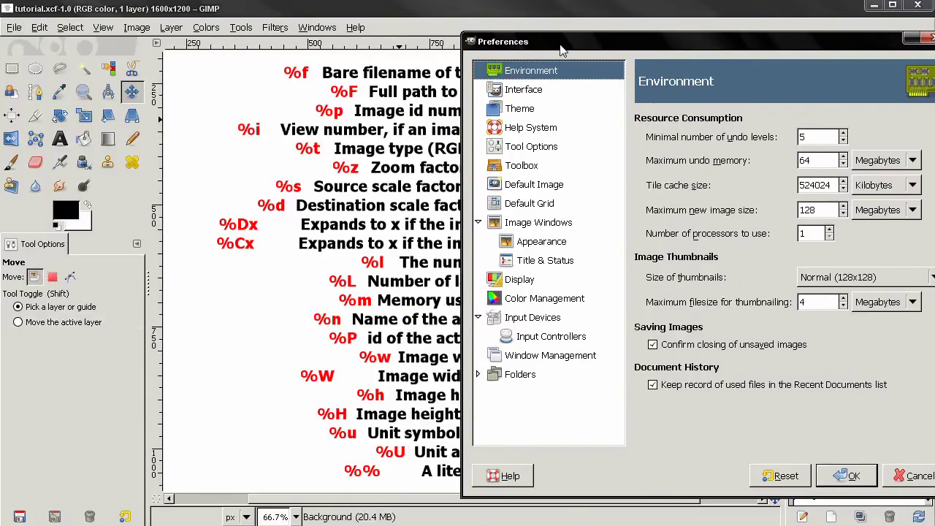
click(559, 264)
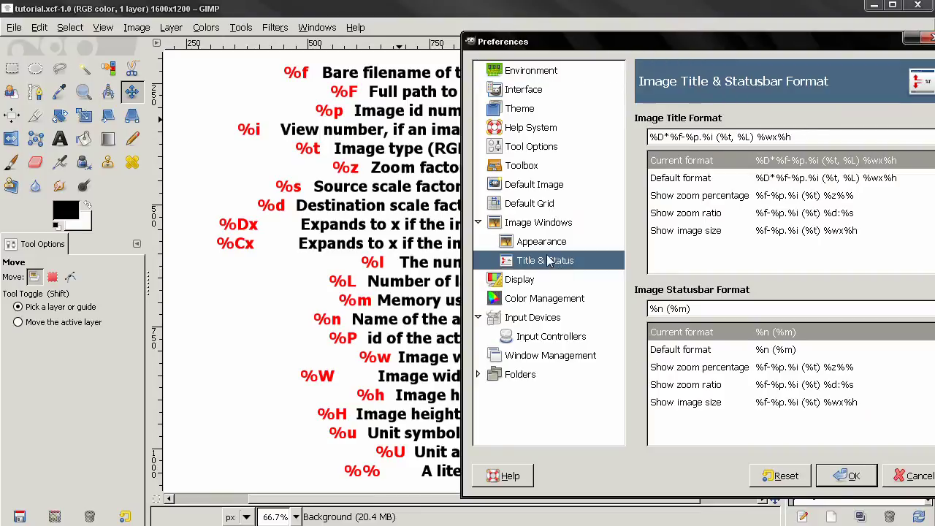
drag(662, 44, 689, 44)
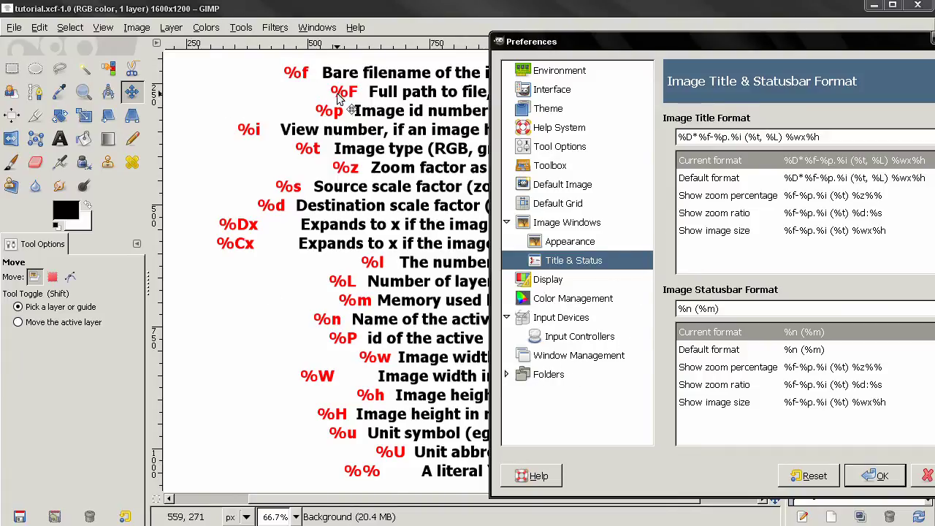
Step: Delete the %n layer-name code from the Image Statusbar Format, leaving only (%m)
drag(588, 42, 740, 45)
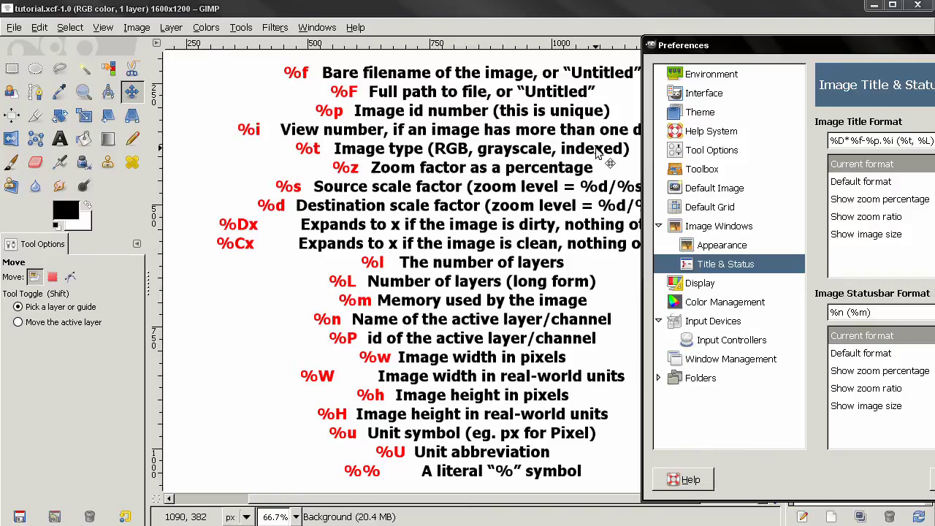
drag(744, 47, 582, 50)
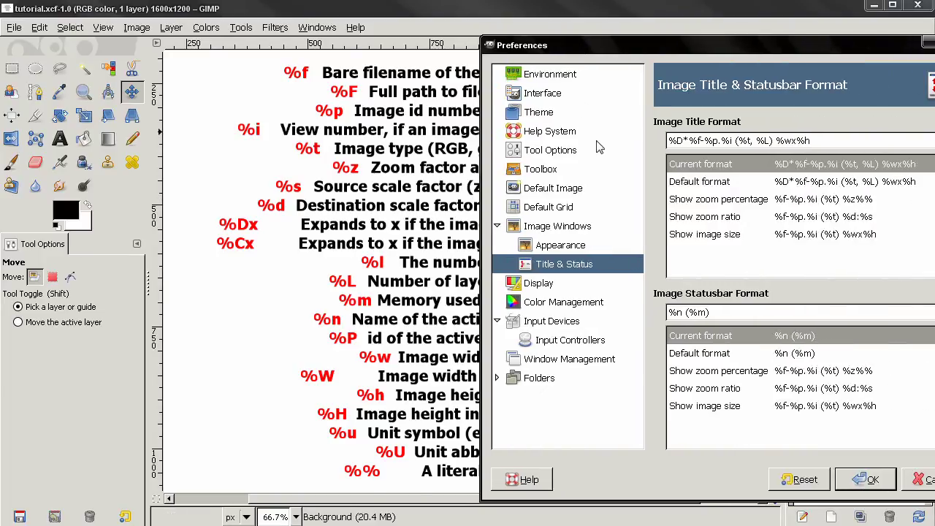
double_click(681, 312)
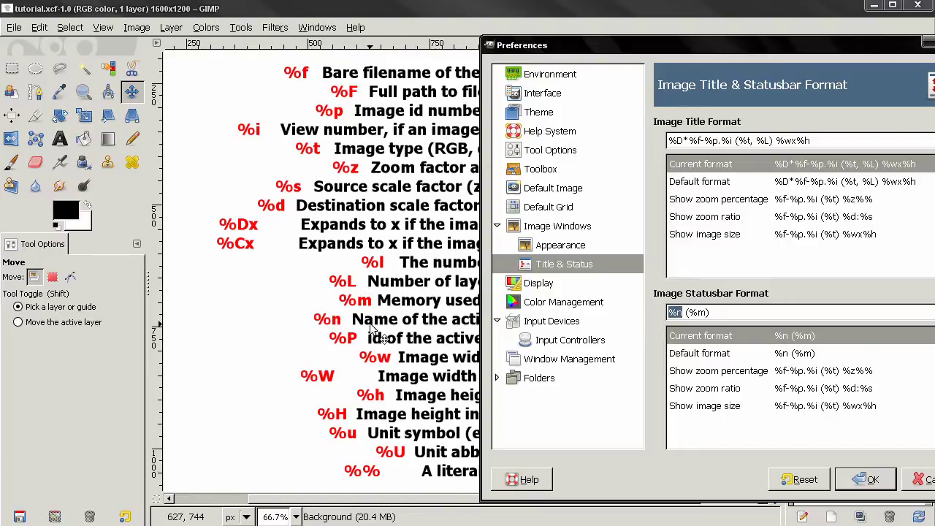
drag(550, 48, 684, 54)
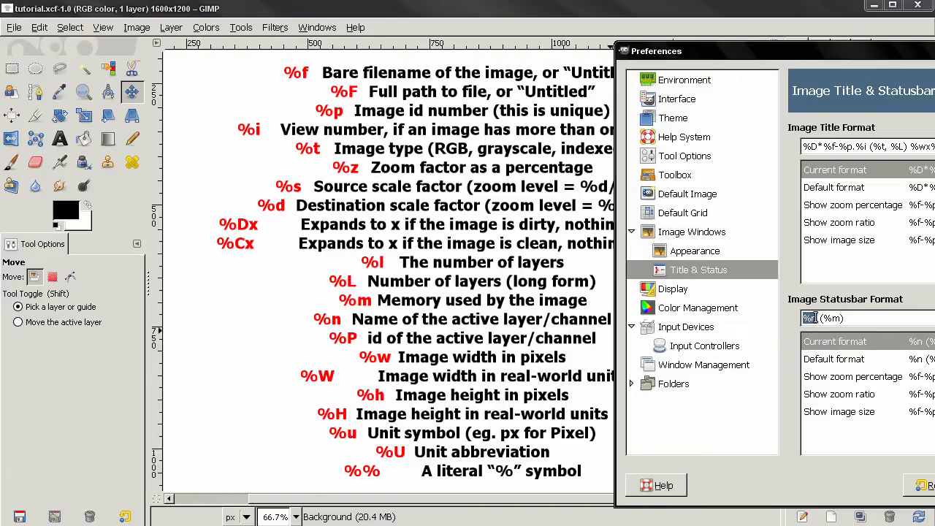
key(Delete)
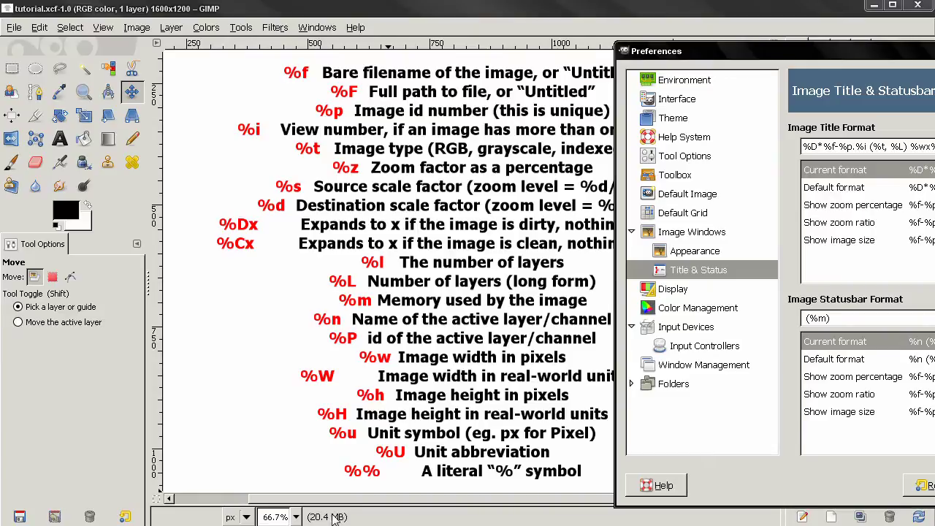
Step: Restore the default status bar format and append %u to the Image Title Format
click(836, 358)
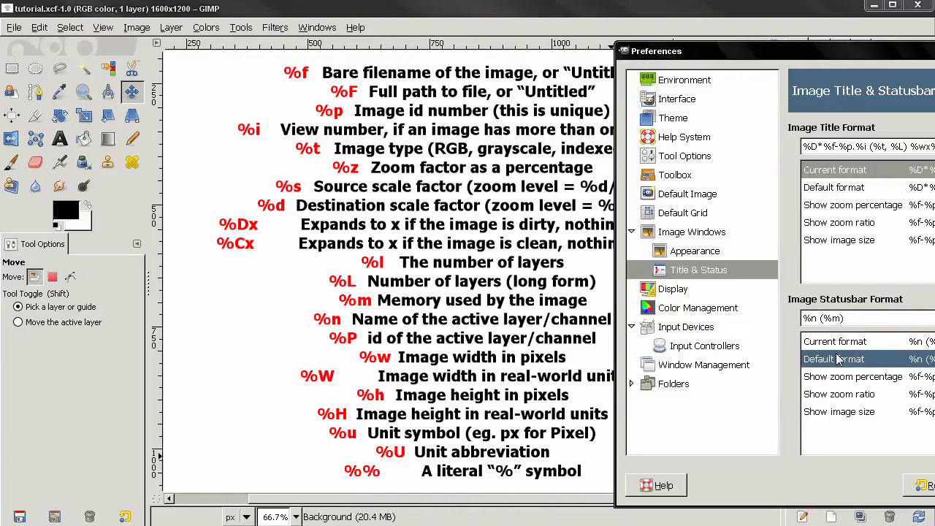
drag(783, 53, 722, 47)
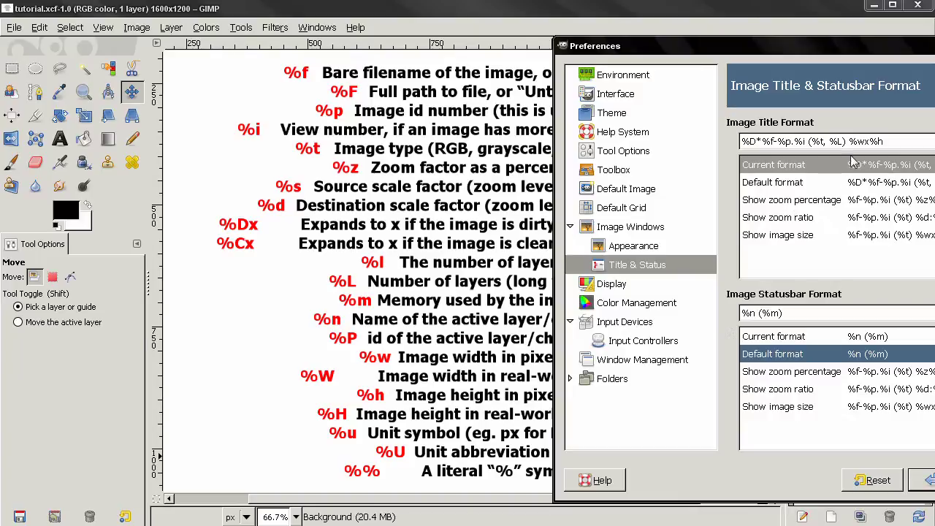
click(891, 142)
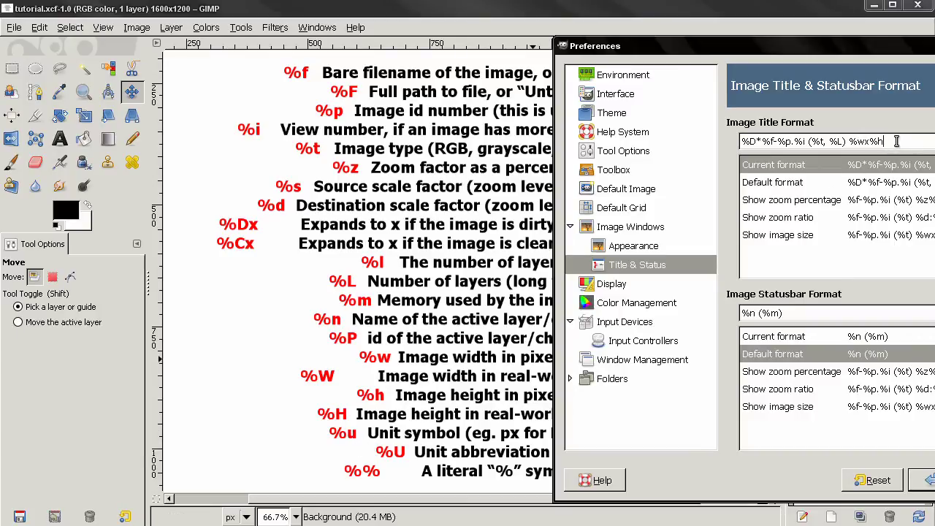
text(%u)
Step: Create a new 1600x1200 image with inches as its size unit
click(21, 28)
click(26, 46)
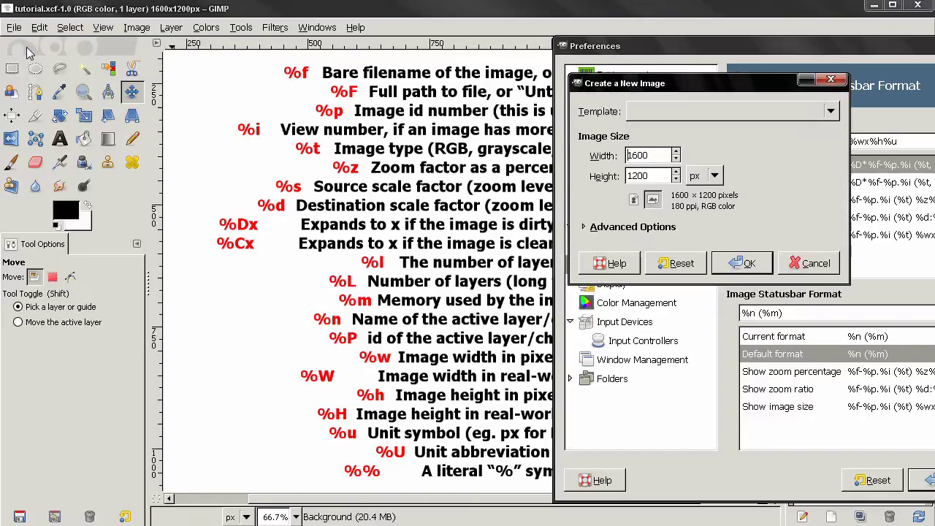
click(717, 180)
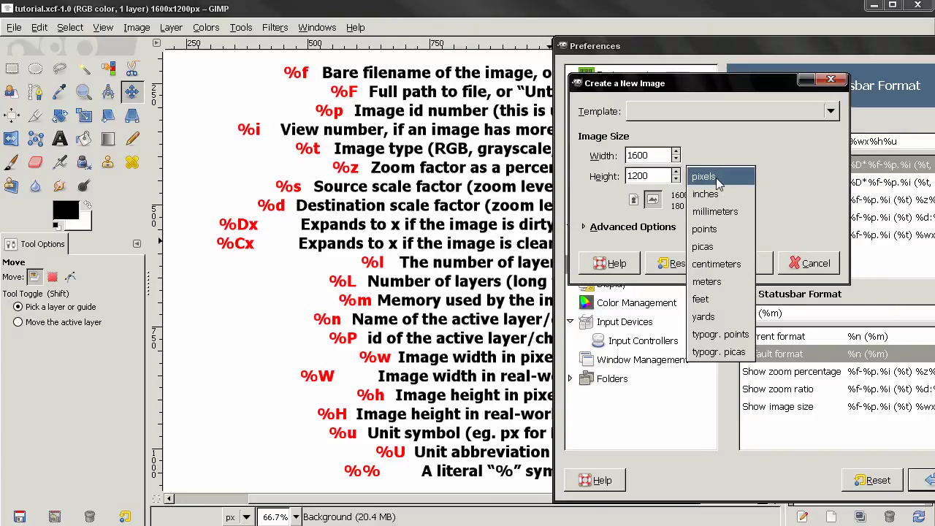
click(702, 196)
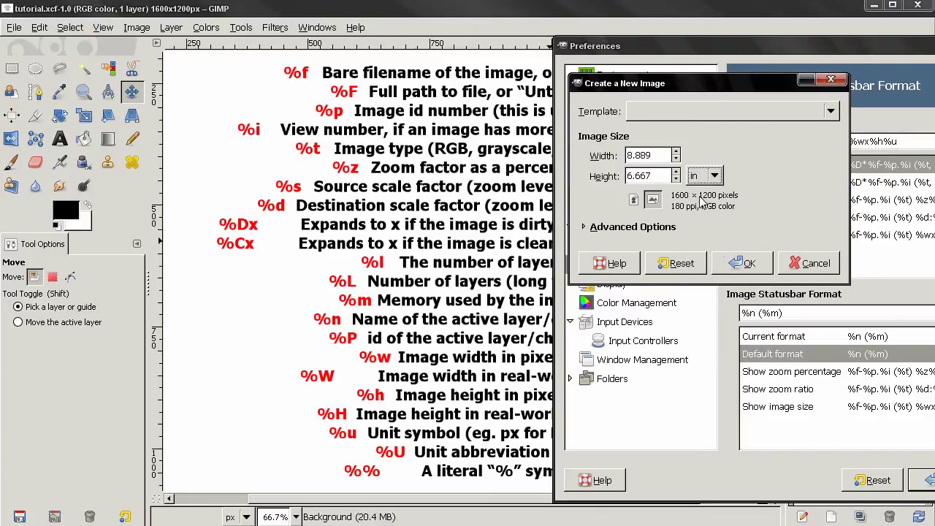
click(741, 263)
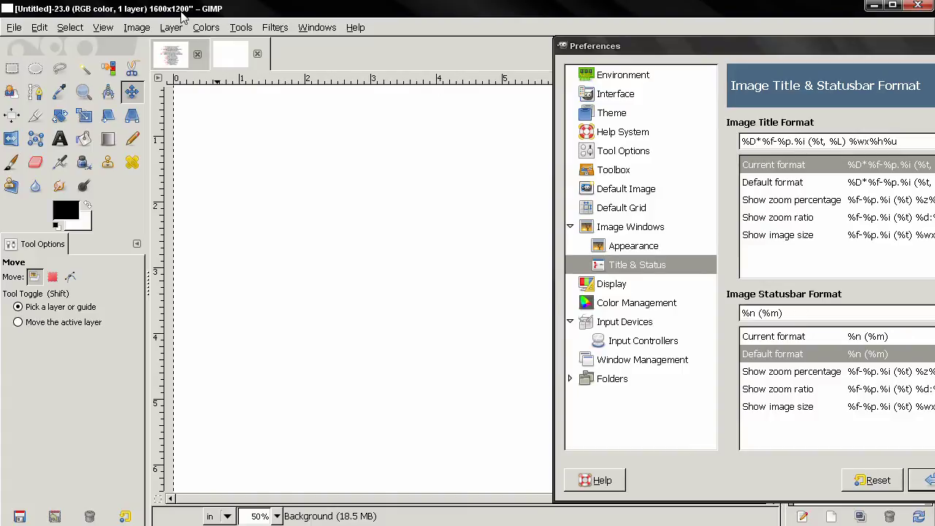
Step: Close the untitled image and paste %wx%h%u after %n (%m) in the status bar format
click(257, 54)
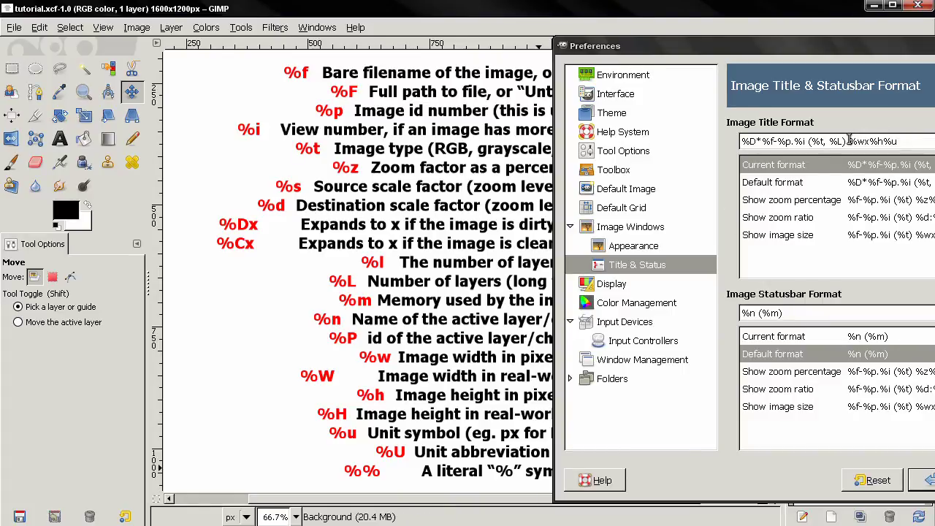
drag(848, 141, 899, 141)
key(ctrl+c)
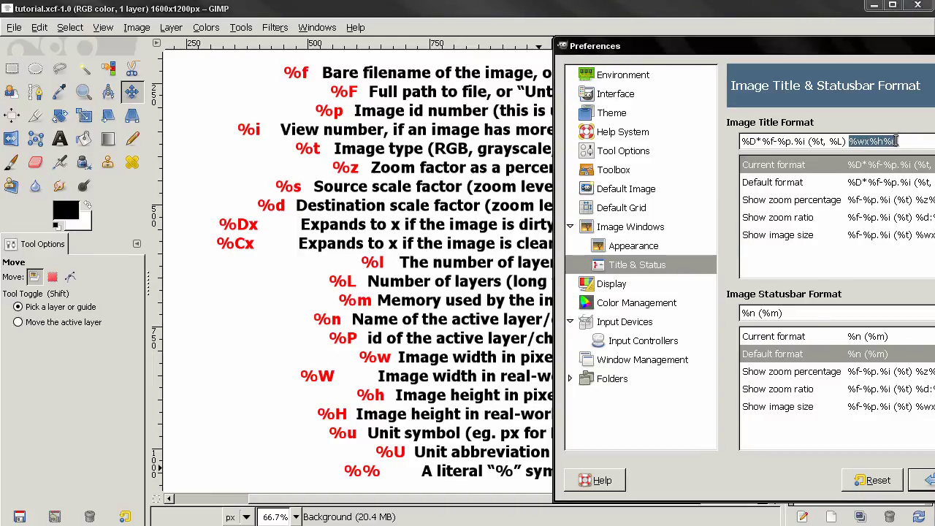
click(797, 313)
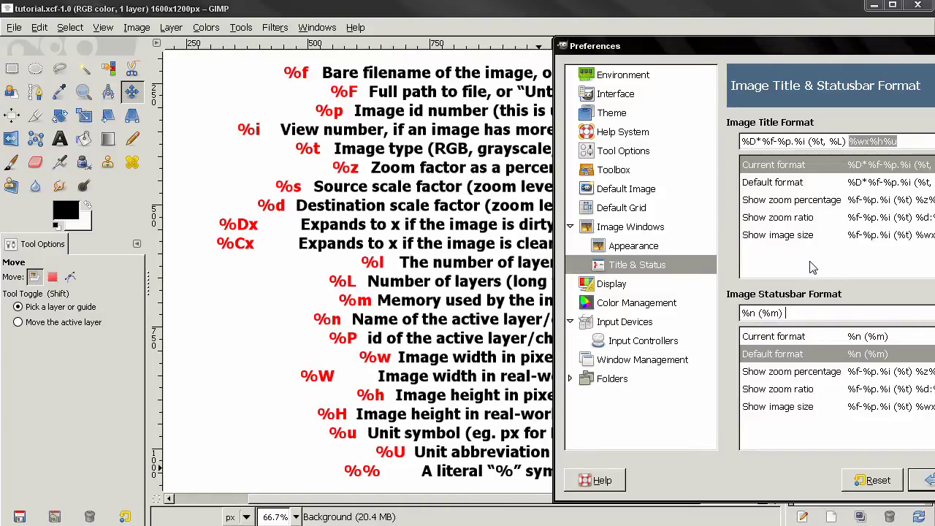
key(ctrl+v)
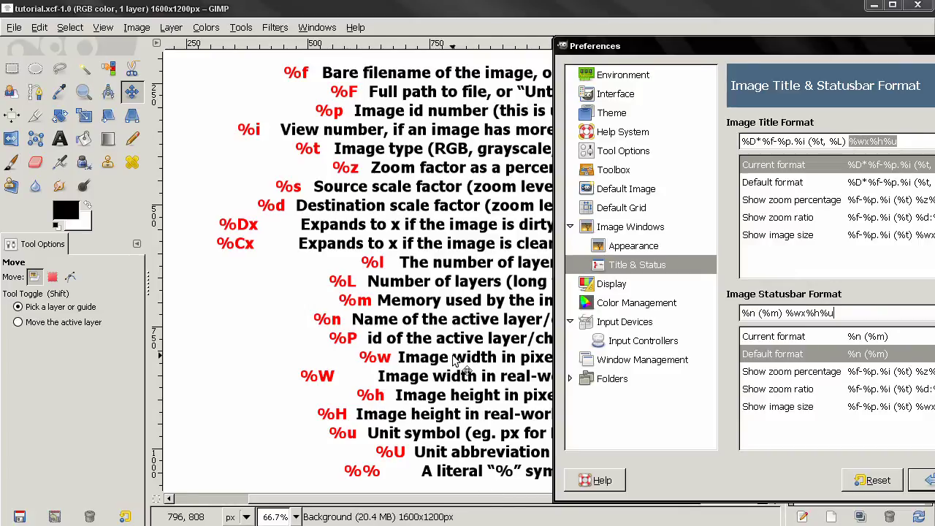
drag(697, 50, 620, 50)
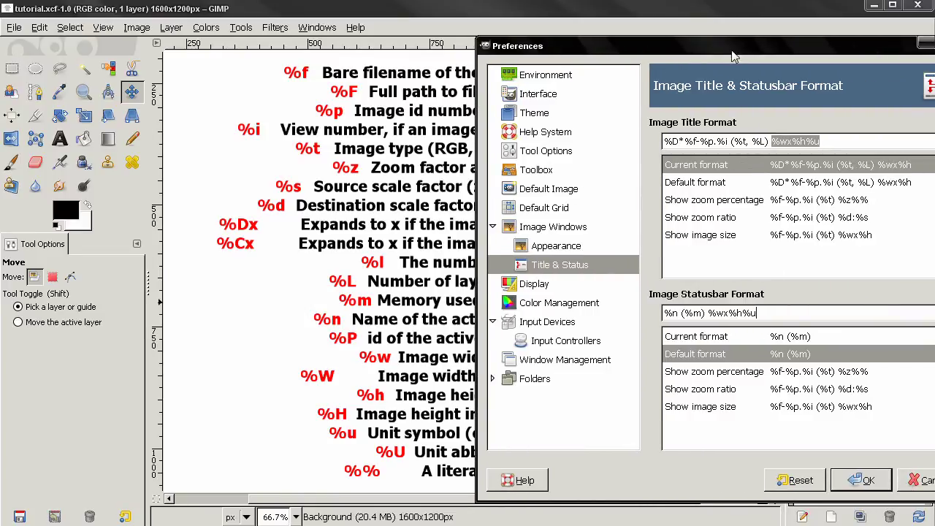
drag(734, 56, 847, 57)
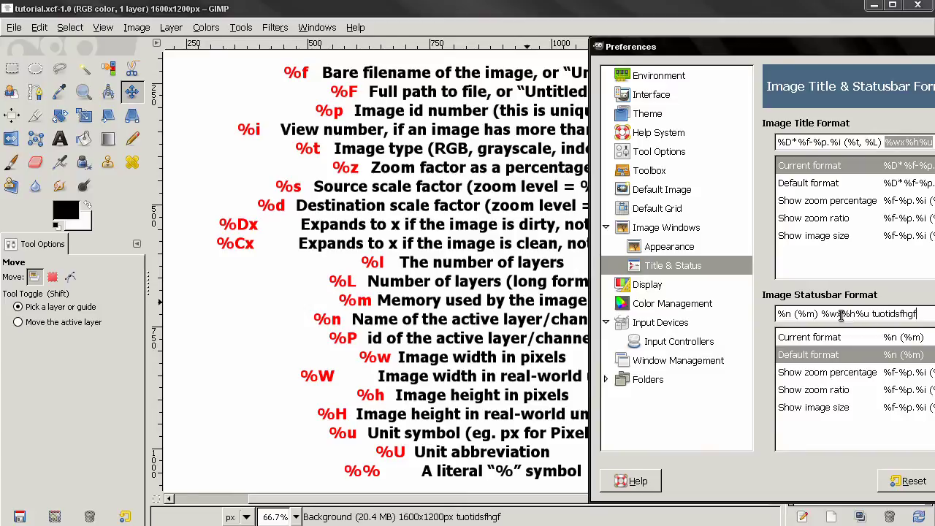
Step: Try the zoom percentage and default title presets, then apply the zoom ratio preset
click(803, 200)
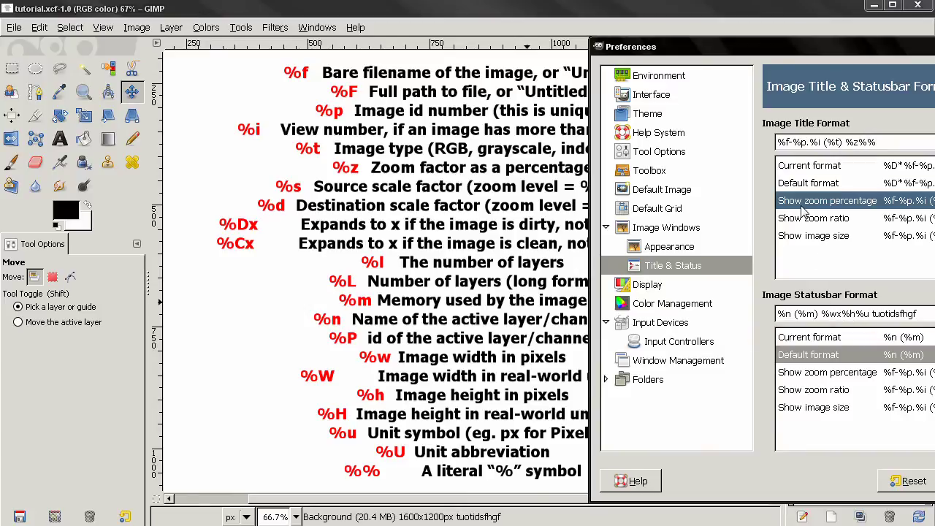
click(803, 183)
click(798, 217)
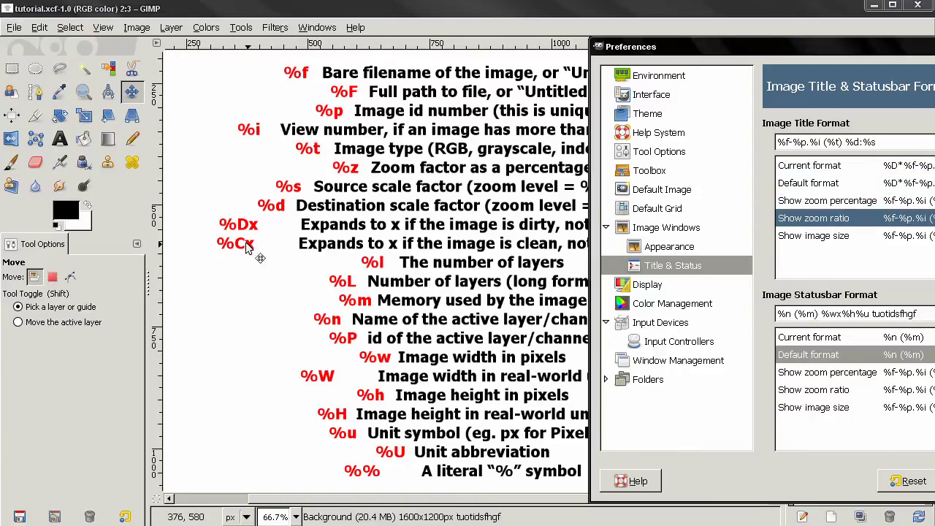
drag(665, 62, 809, 63)
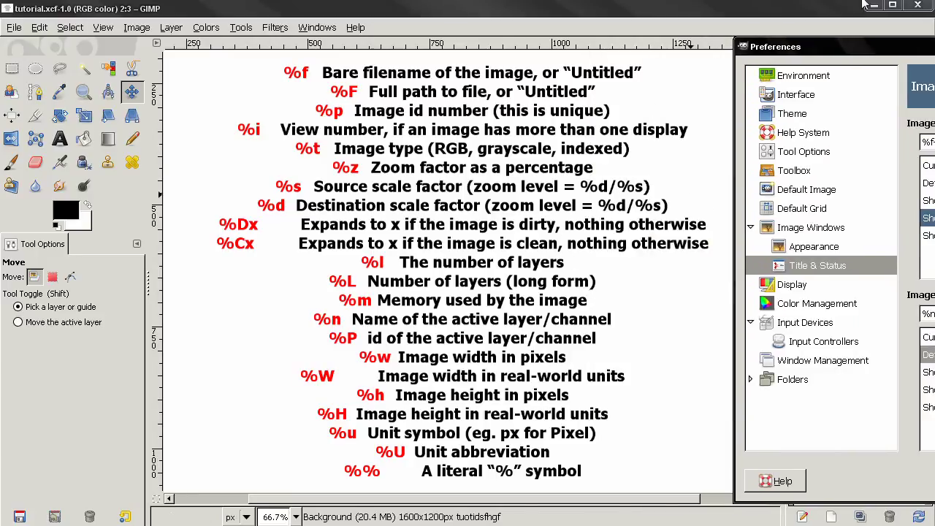
drag(840, 52, 445, 46)
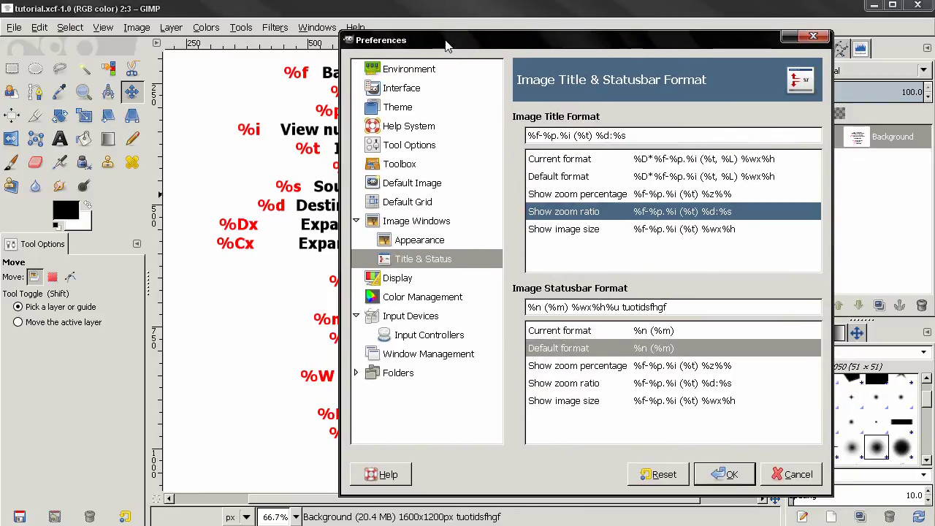
click(422, 131)
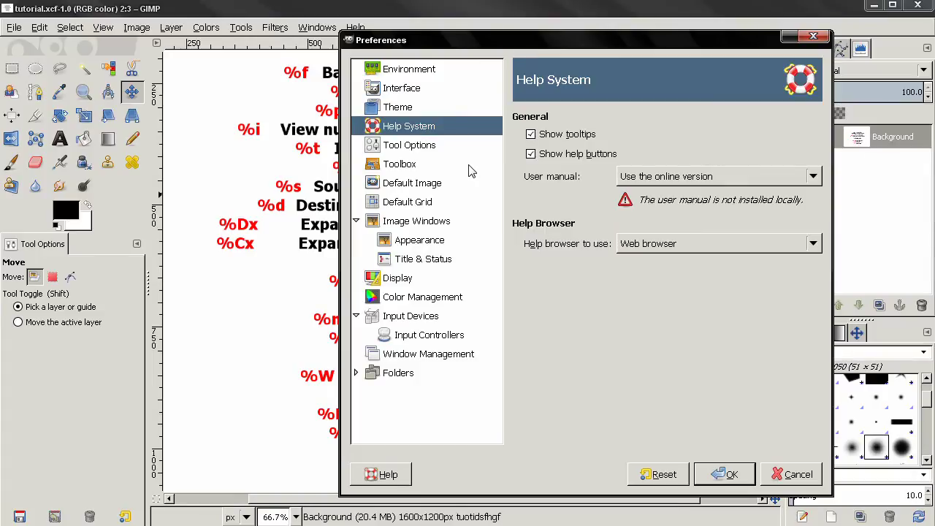
click(675, 177)
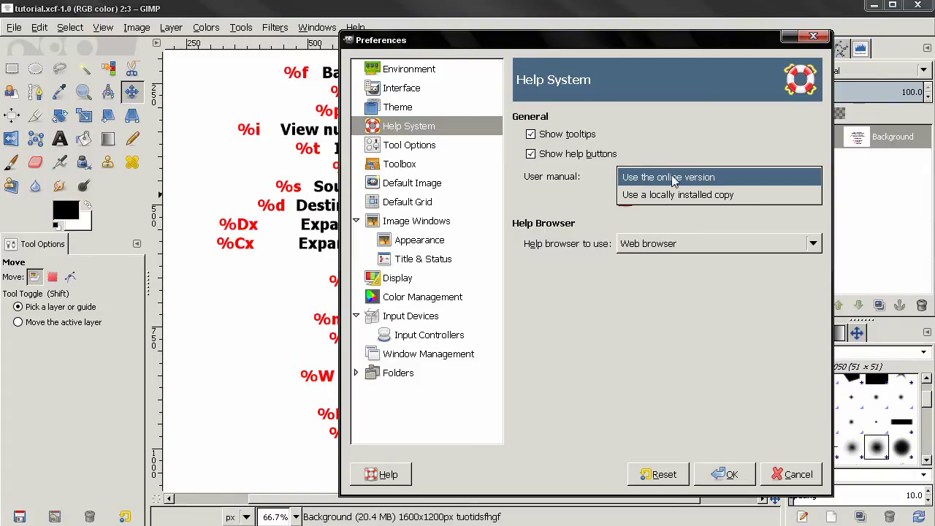
click(673, 179)
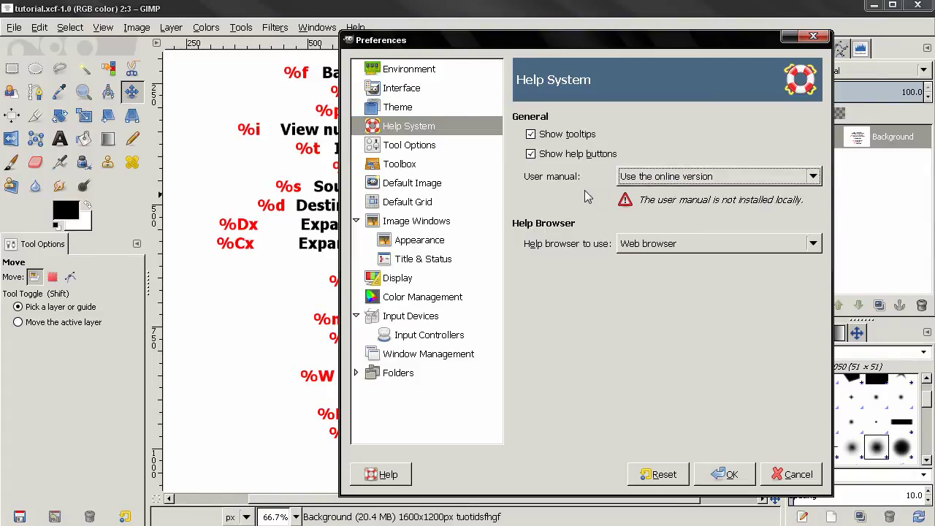
click(637, 180)
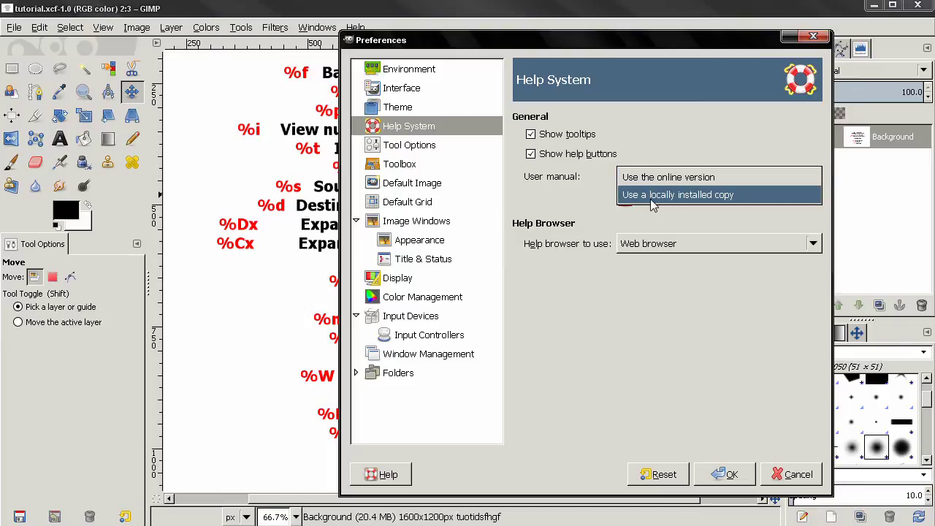
click(654, 178)
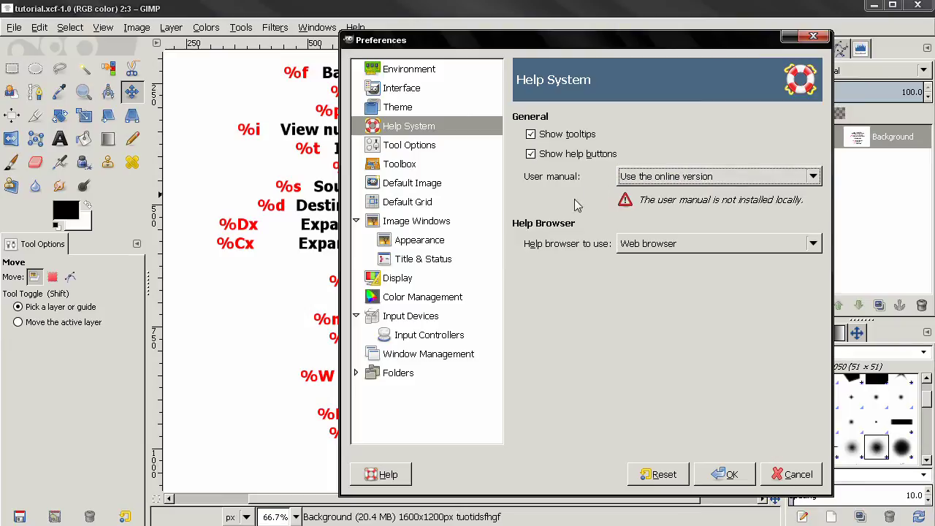
click(626, 245)
click(639, 245)
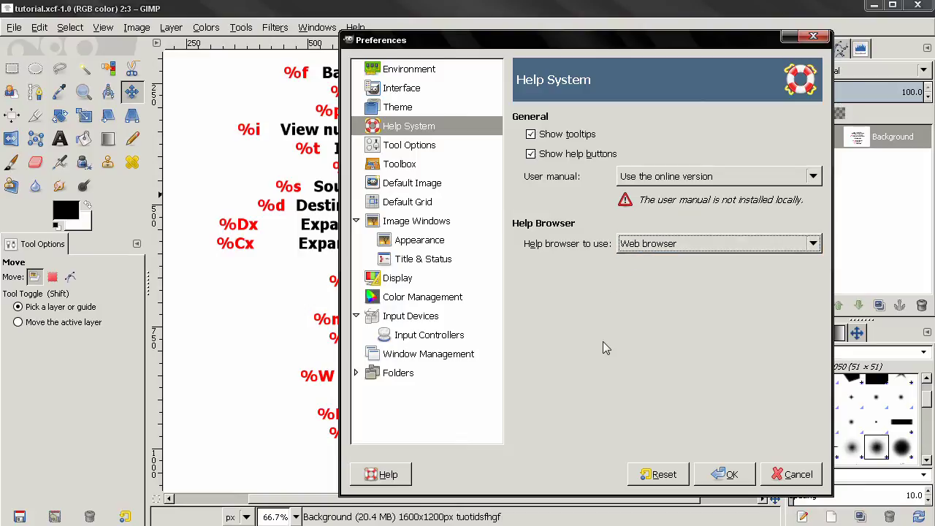
click(444, 261)
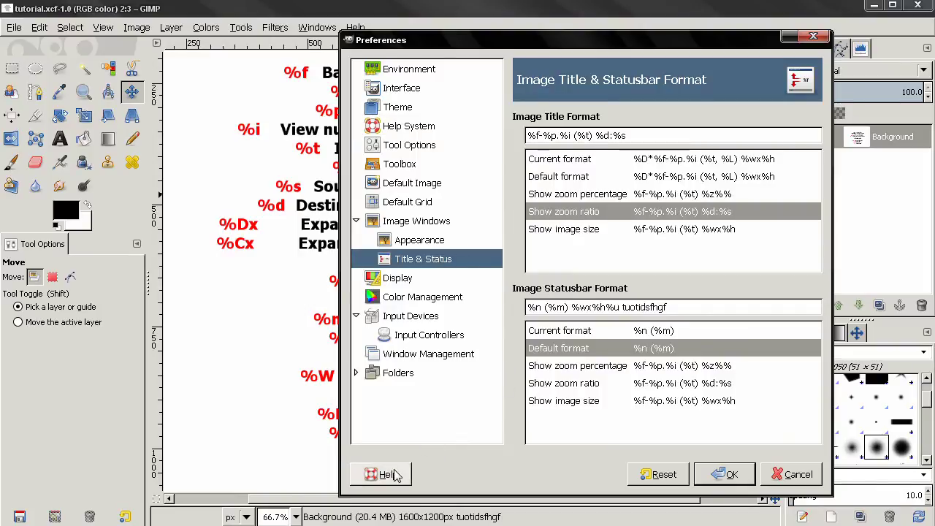
Step: Move the Preferences dialog to the right, then to the upper left
drag(457, 41, 733, 56)
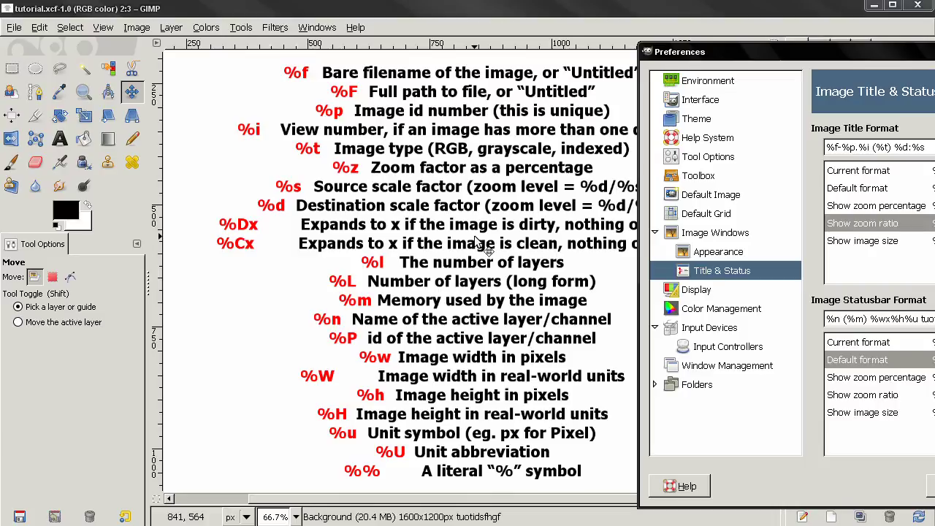
drag(754, 53, 450, 30)
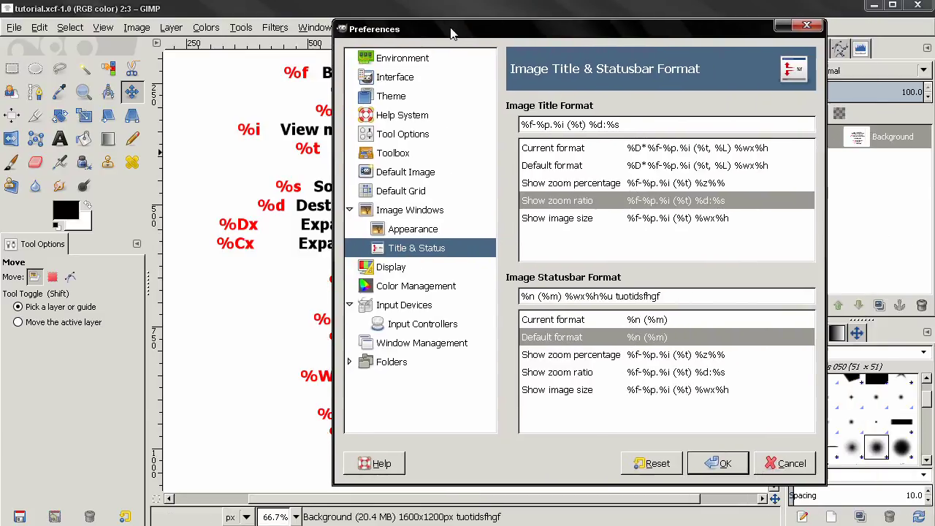
click(787, 463)
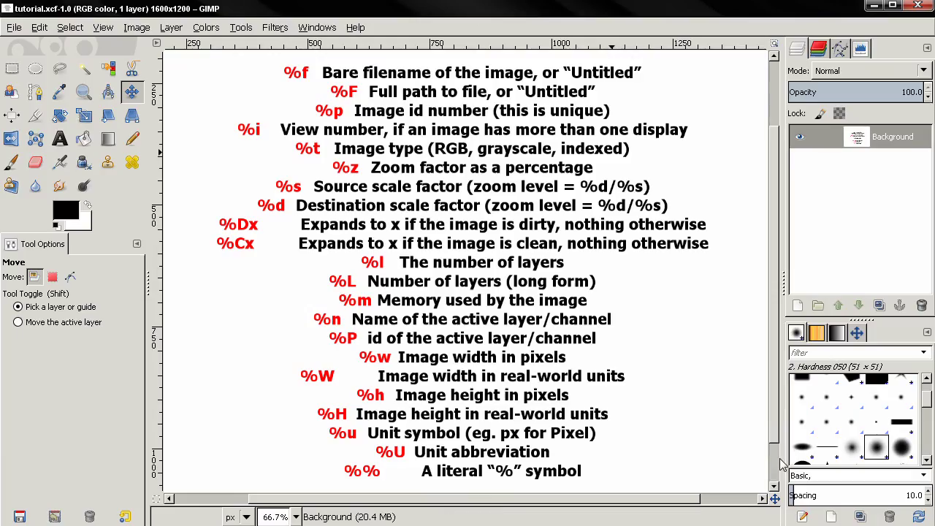